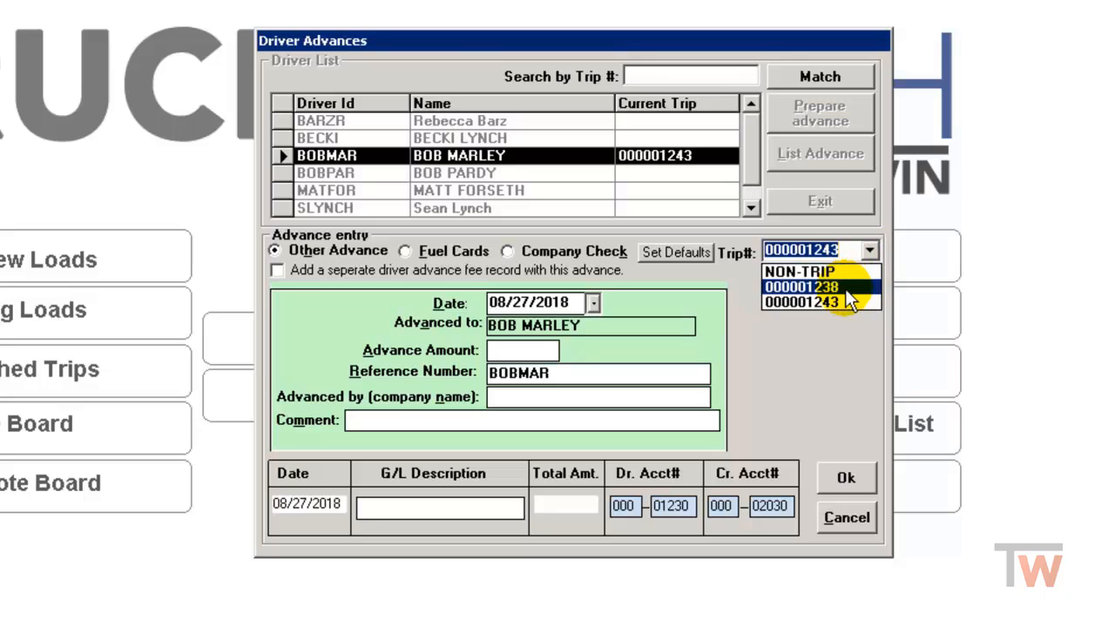
- Assign the driver advance to NON-TRIP and set its advance type to Fuel Cards
left_click(820, 288)
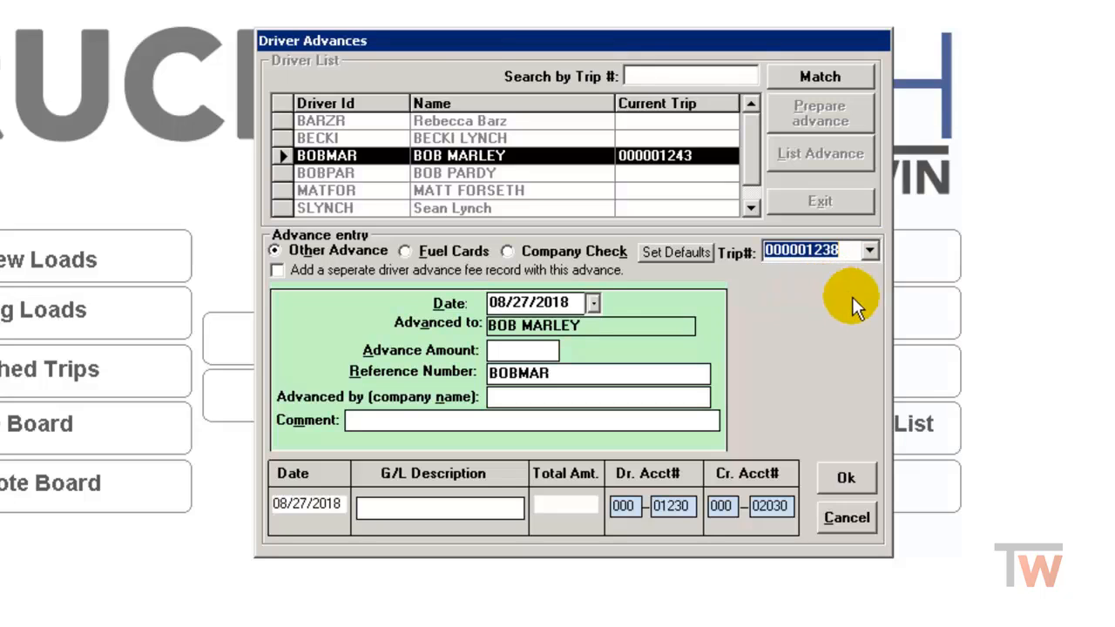
left_click(868, 252)
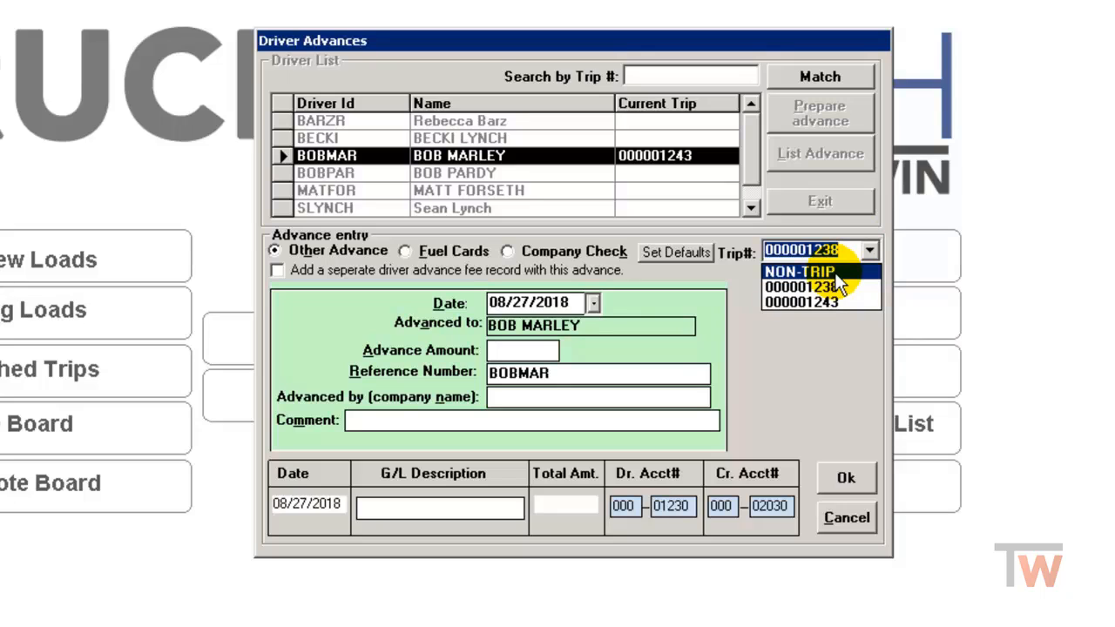
left_click(800, 272)
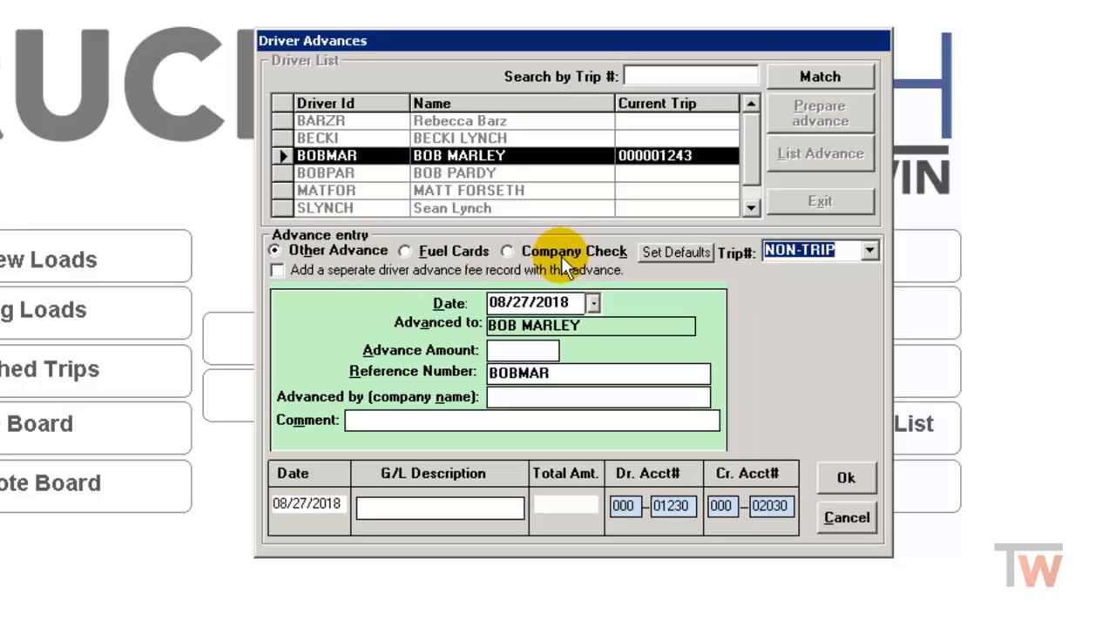
left_click(405, 253)
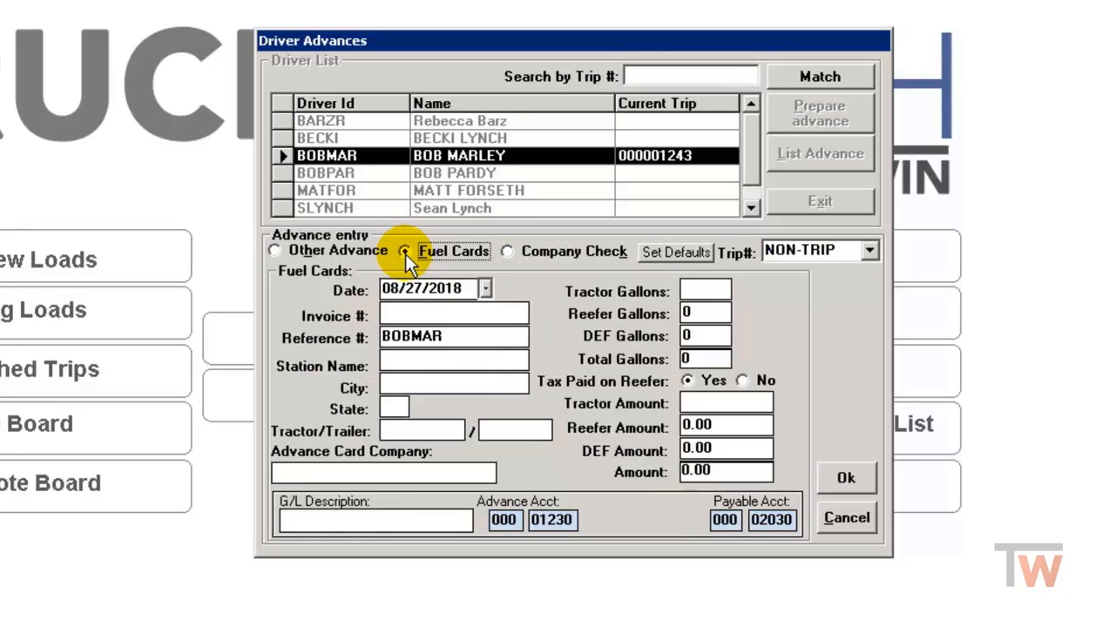
- Enter the invoice number for the fuel card advance and set the station name to Holiday
left_click(412, 316)
type("6541234")
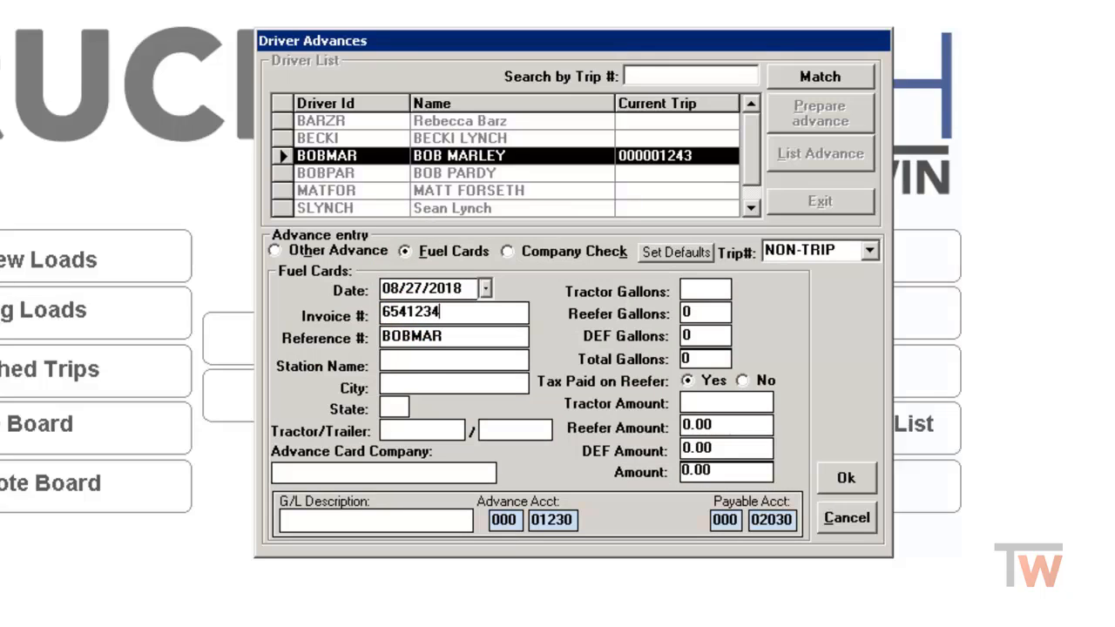
left_click(398, 364)
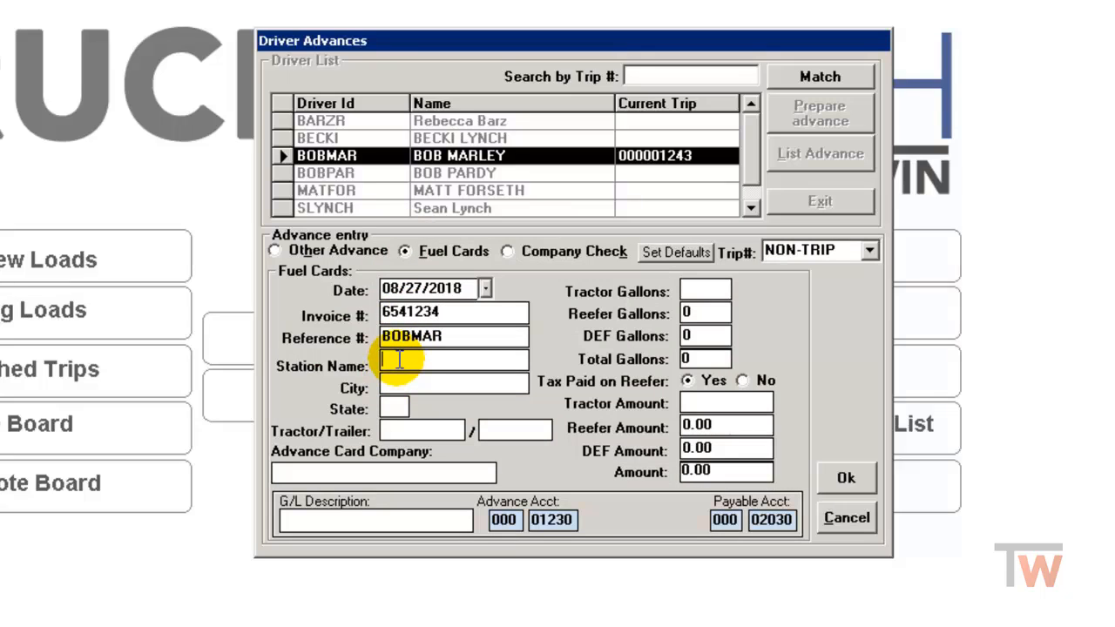
type("Holiday")
key("Tab")
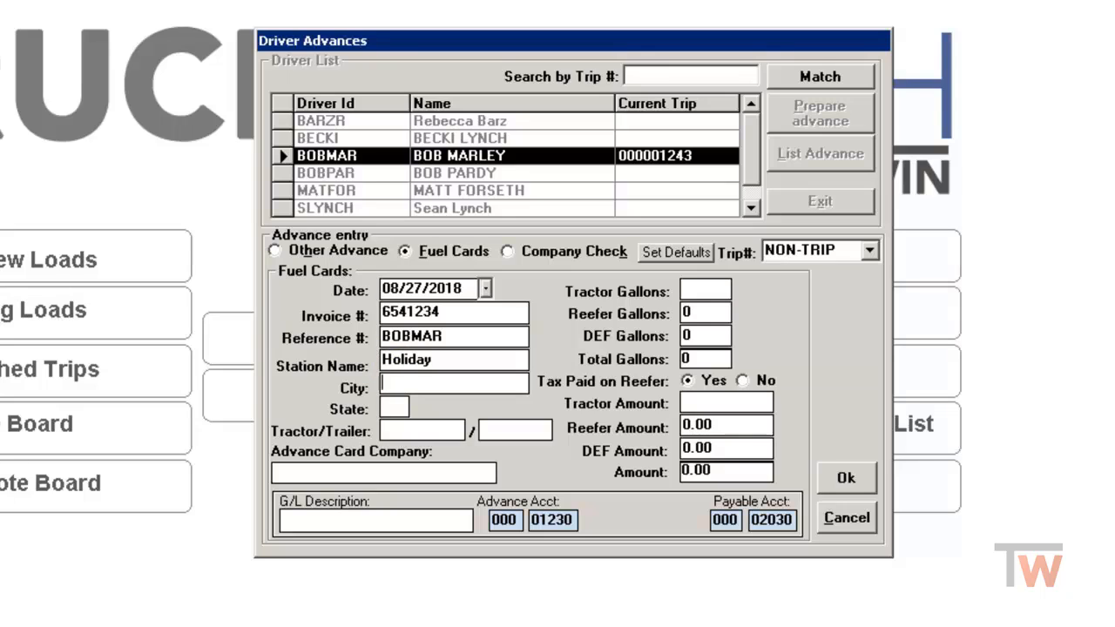
- Set the fuel station's location to Sioux Falls, SD, and enter 100 as the tractor
type("Sioux Falls")
key("Tab")
type("SD")
key("Tab")
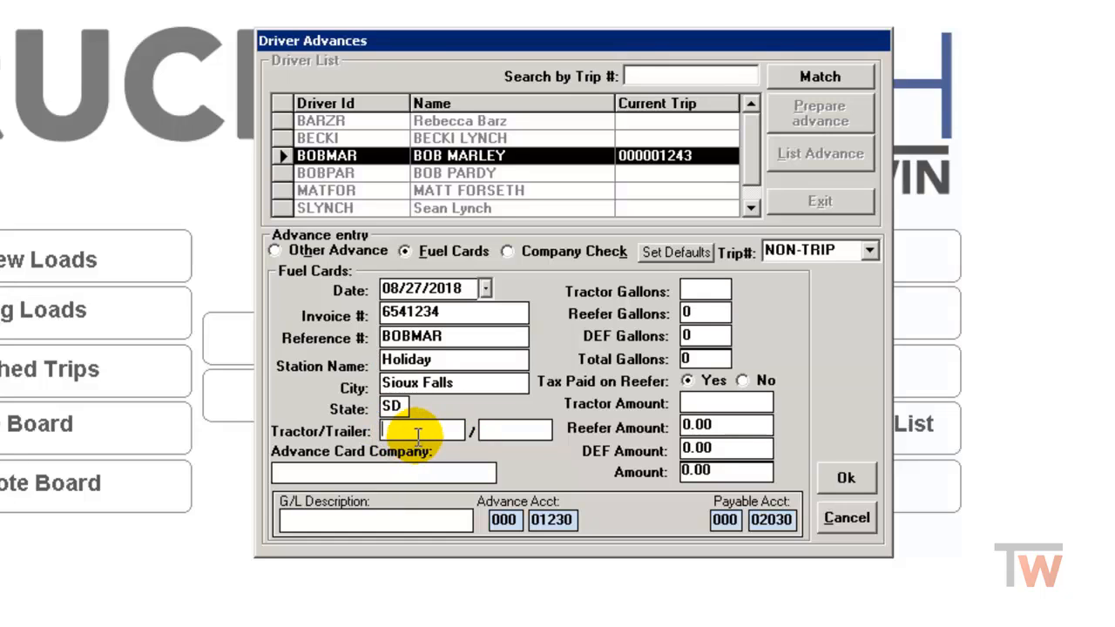
type("100")
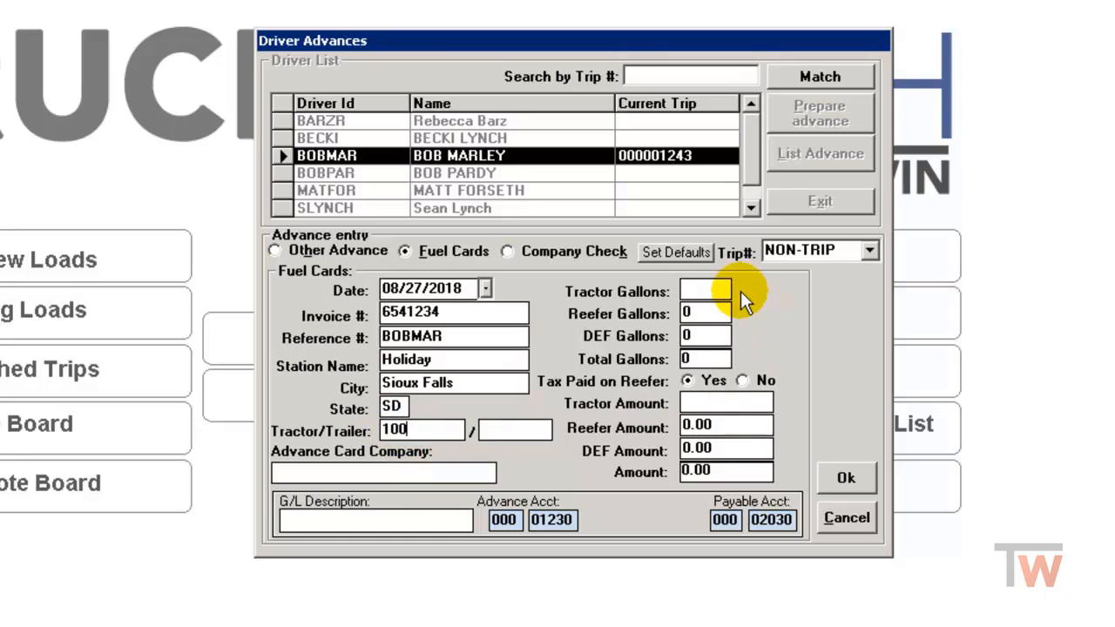
- Set the tractor gallons to 210 and the tractor amount to 654
left_click(703, 294)
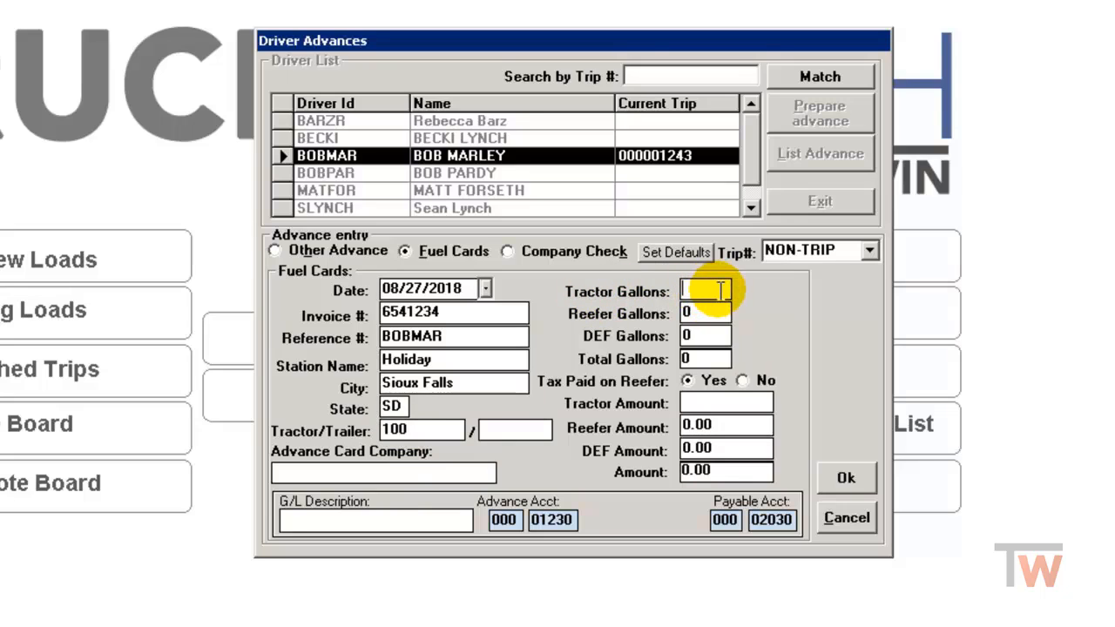
type("210")
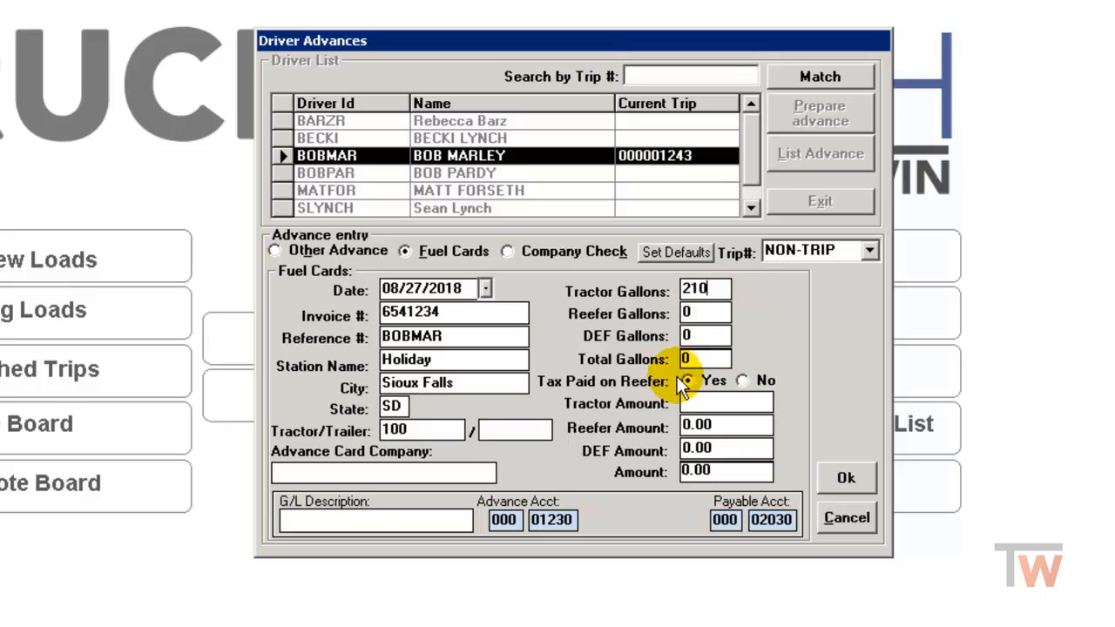
left_click(702, 400)
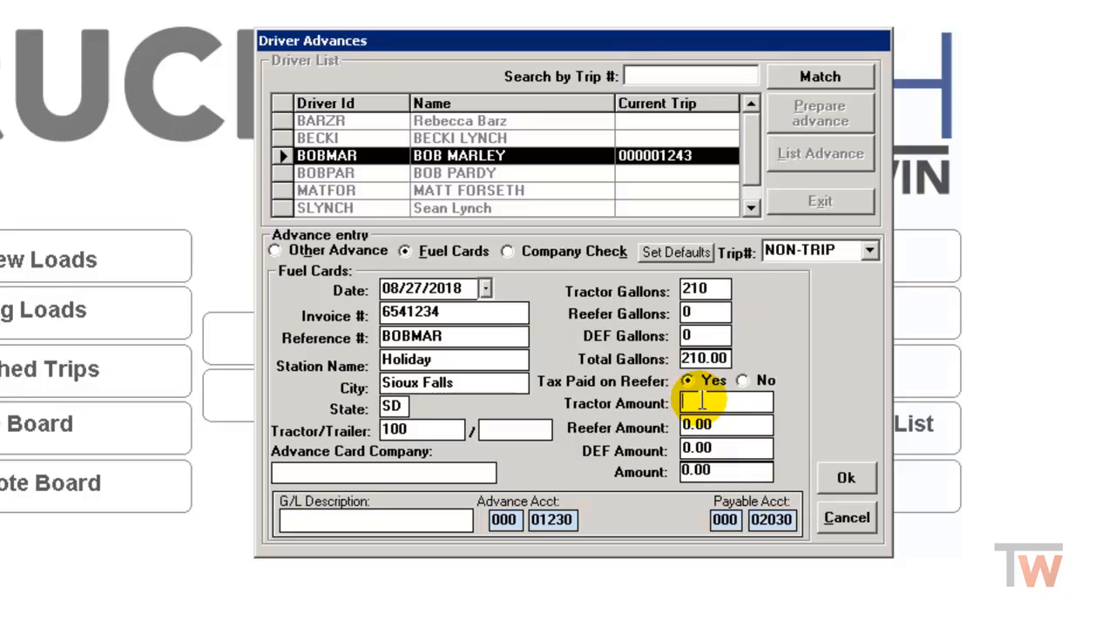
type("654")
key("Tab")
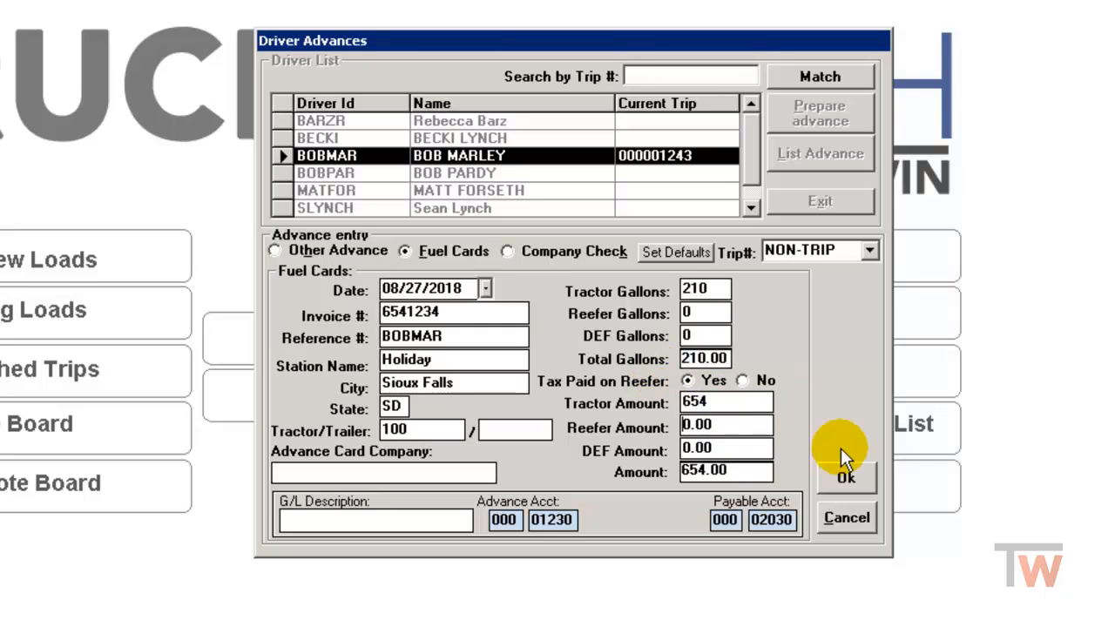
- Choose Driver Advances as the advance account, and save the fuel card advance, closing the Driver Advances window
double_click(571, 519)
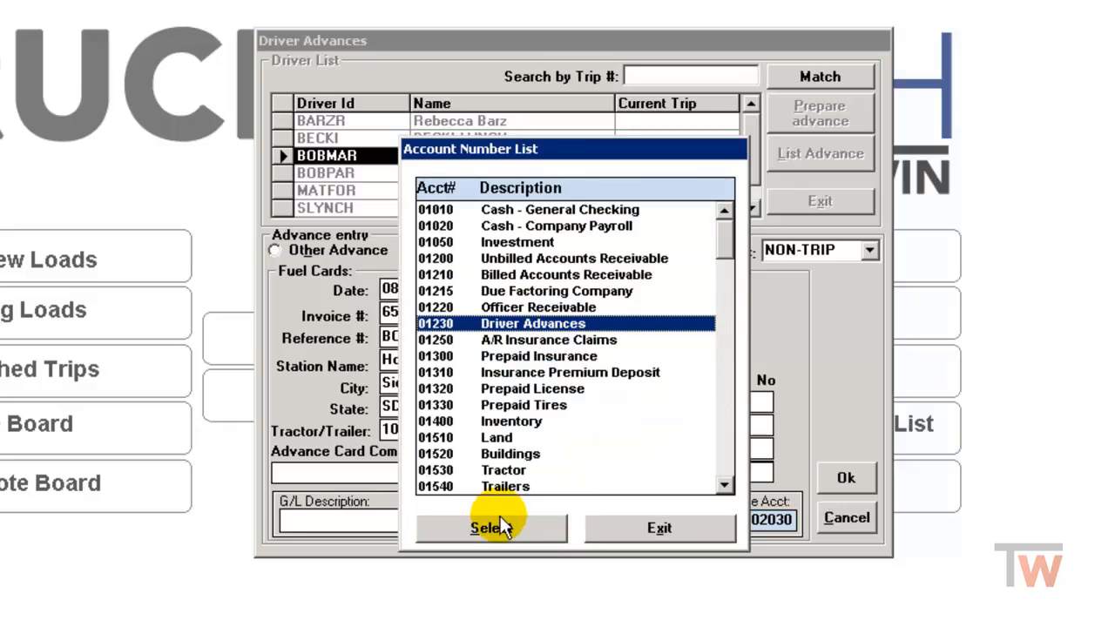
left_click(519, 530)
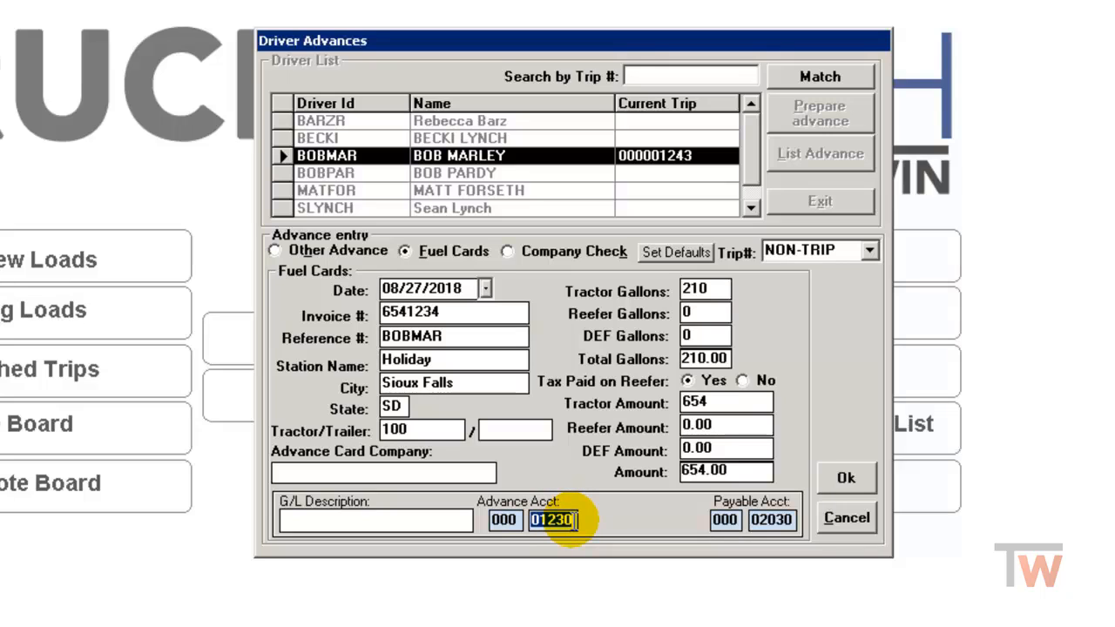
left_click(850, 475)
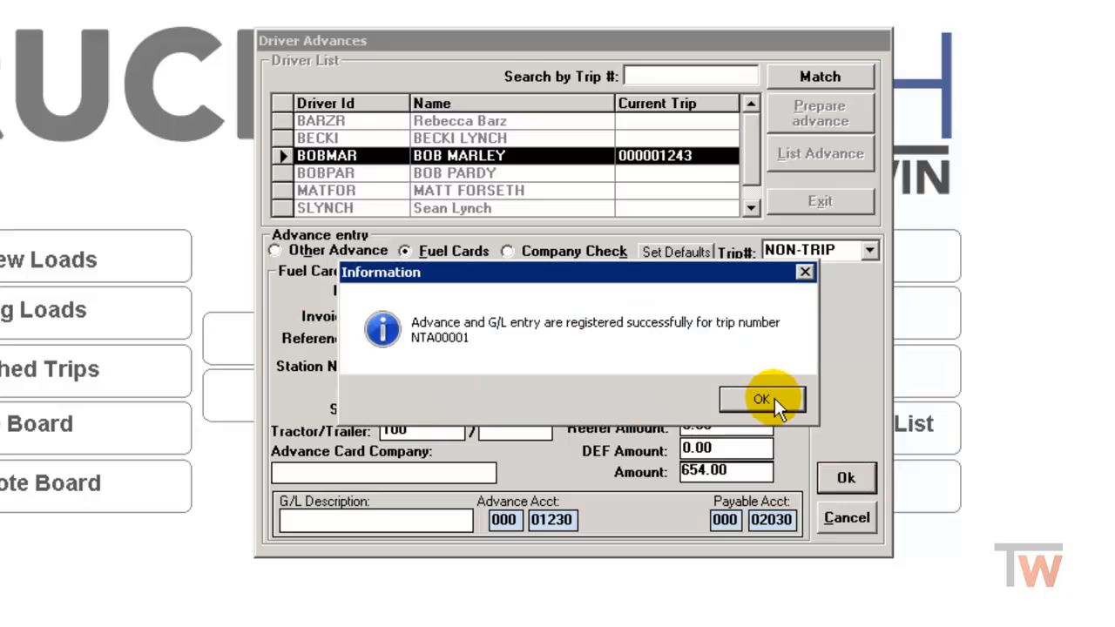
left_click(771, 399)
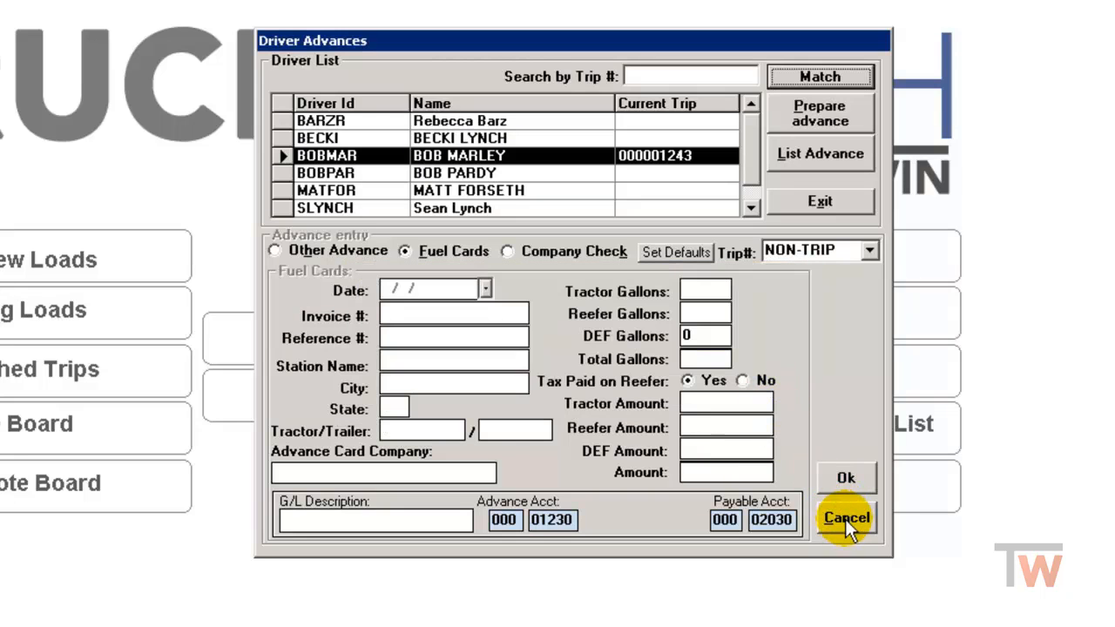
left_click(826, 200)
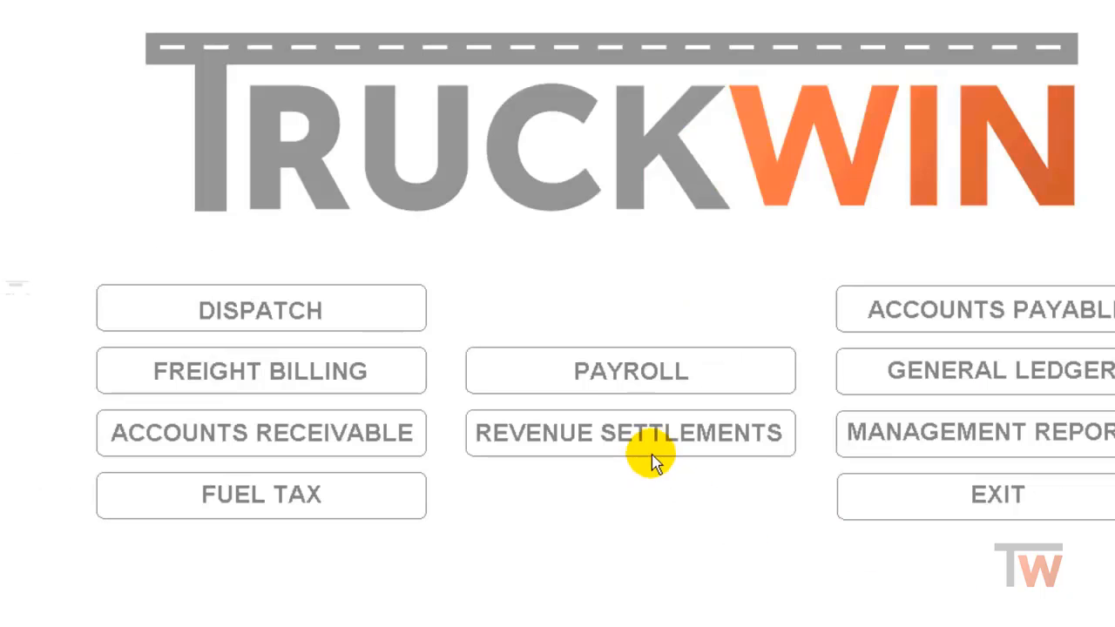
- Open Process Settlements under Revenue Settlements and show the activity of the lessor who received the advance
left_click(657, 431)
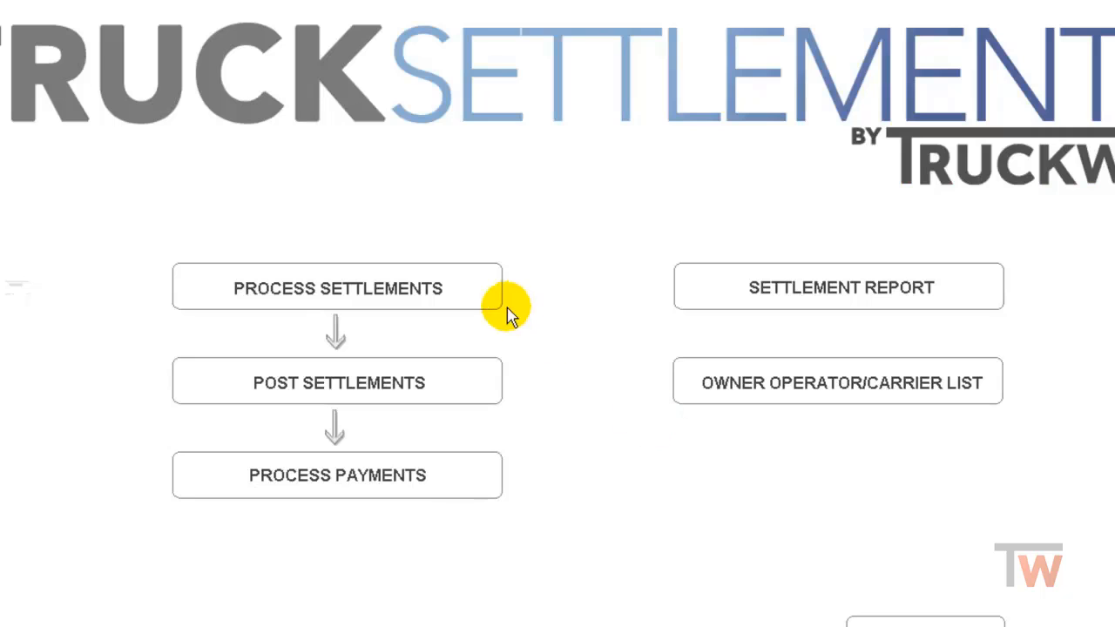
left_click(373, 299)
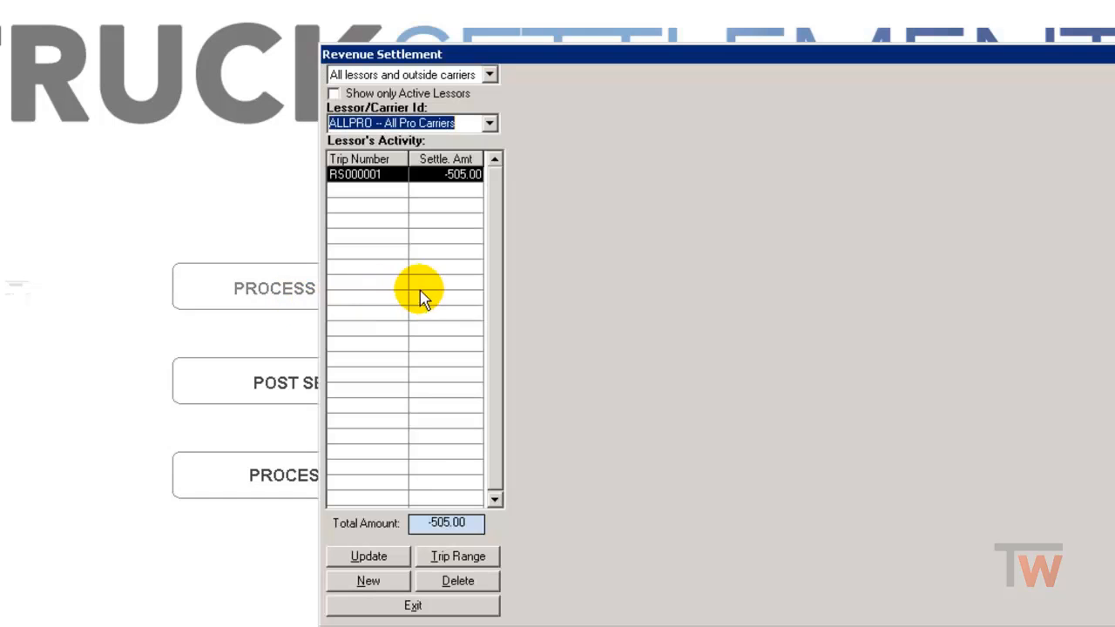
left_click(488, 127)
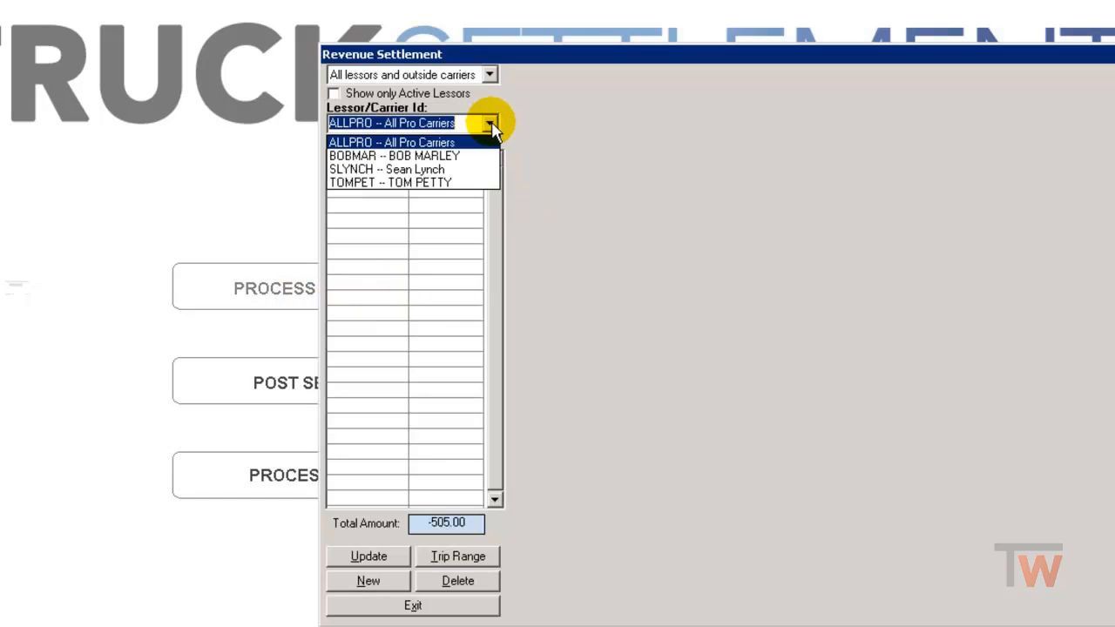
left_click(435, 160)
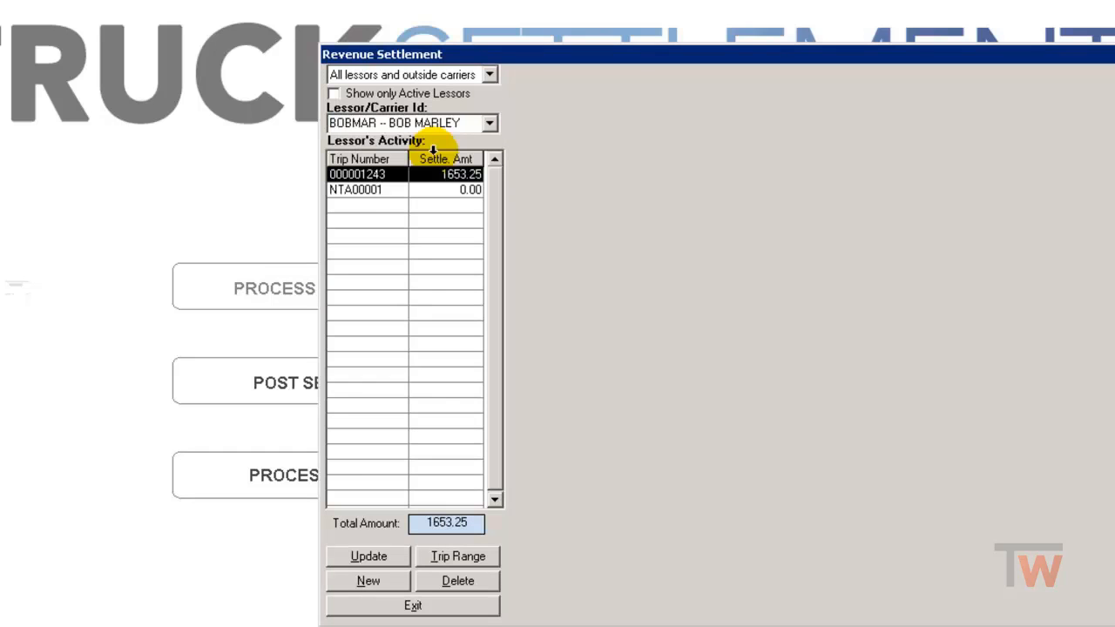
- Open the settlement for non-trip entry NTA00001, inspect its advance breakdown, and finish it without adding a deduction detail
double_click(359, 192)
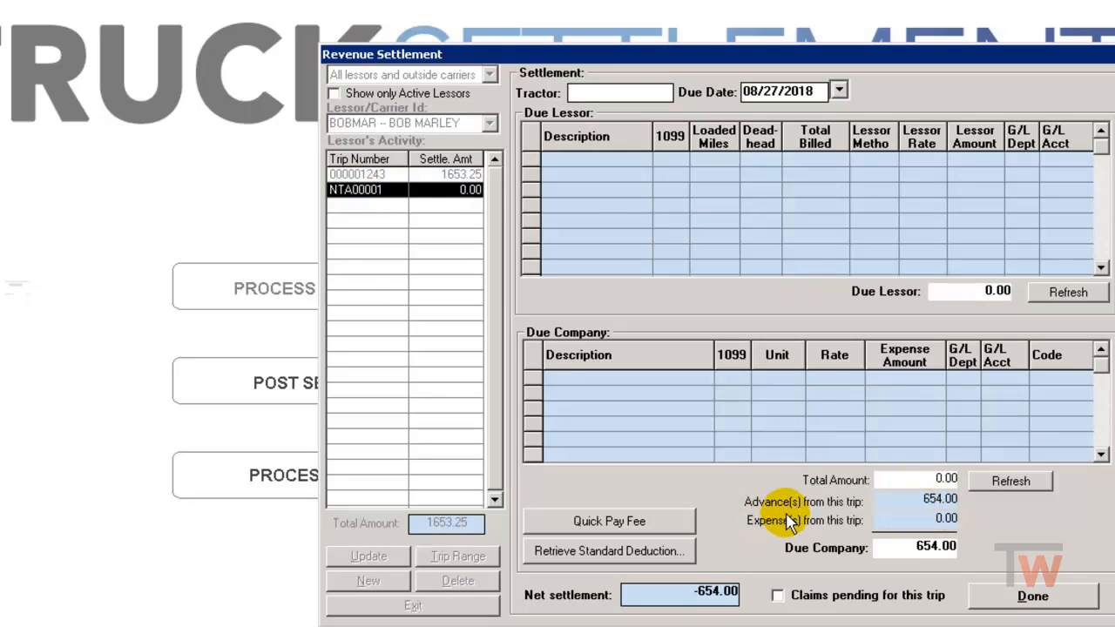
double_click(936, 502)
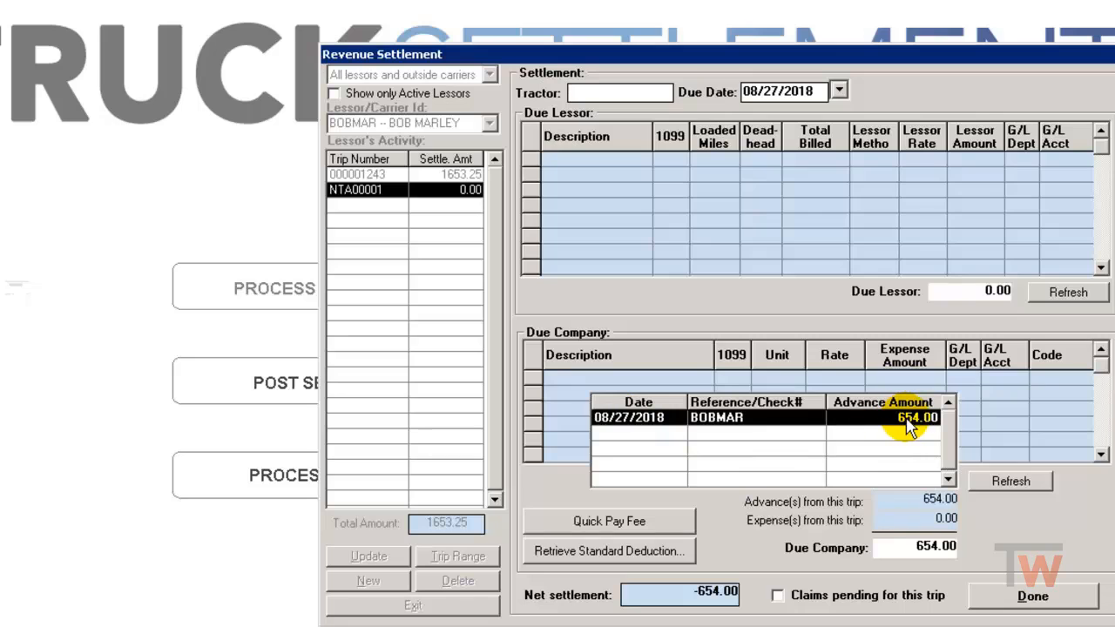
left_click(1012, 529)
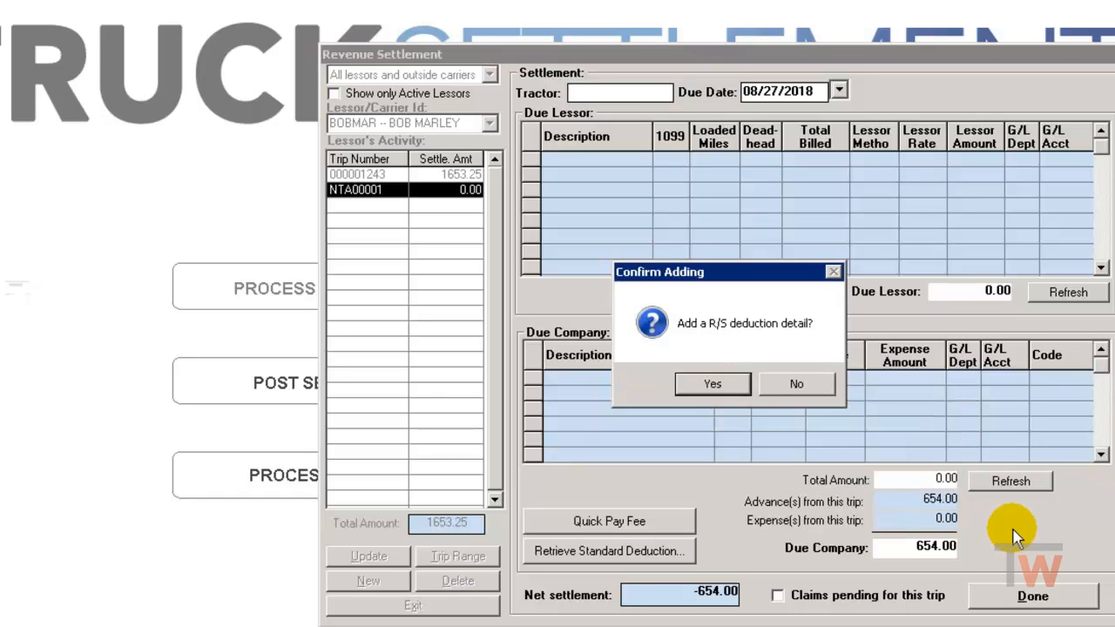
left_click(794, 385)
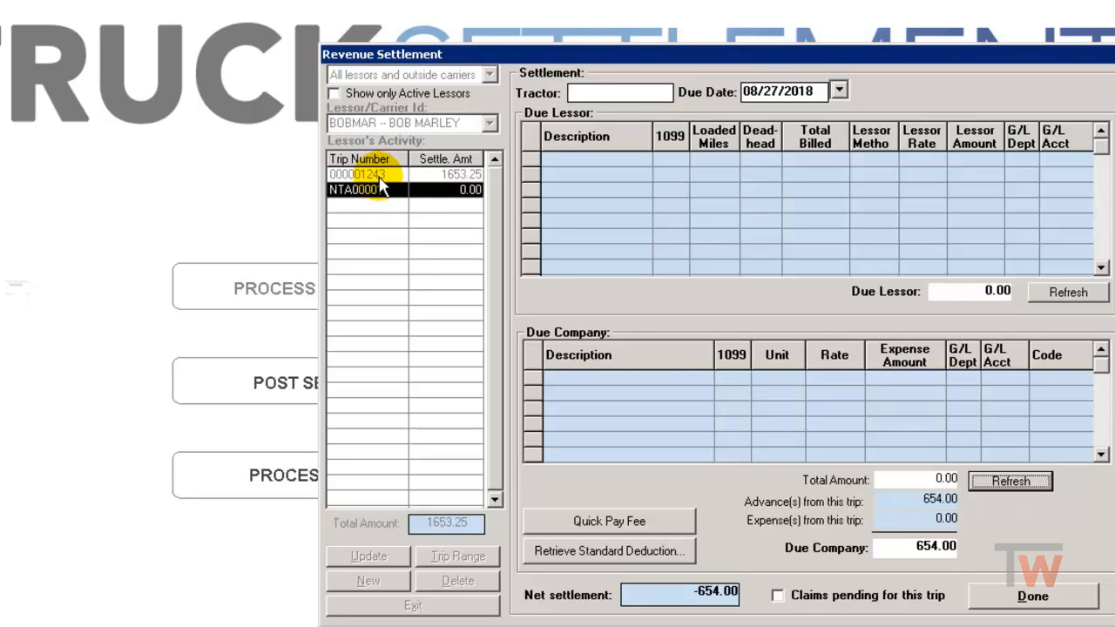
left_click(1054, 597)
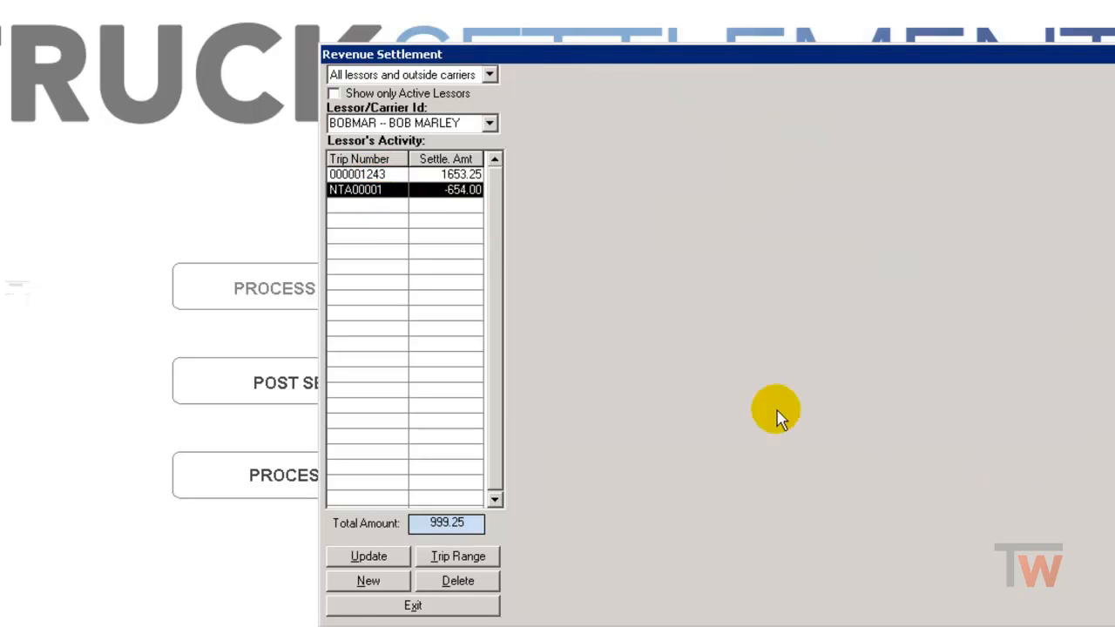
- Review the settlement of trip 000001243, checking its advances, and close it
double_click(366, 175)
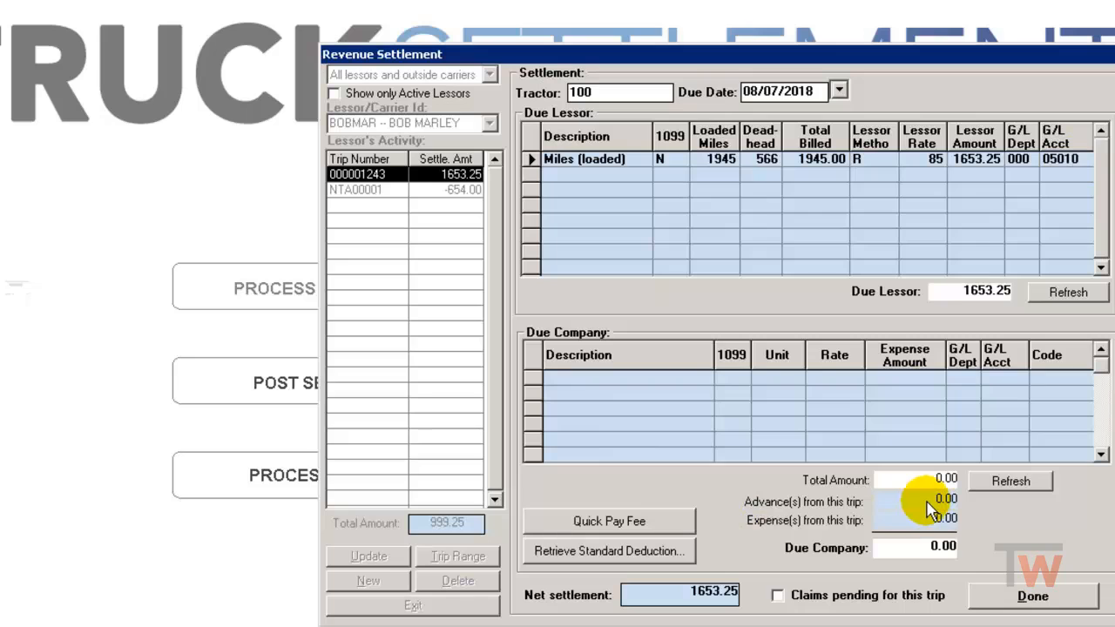
left_click(1064, 598)
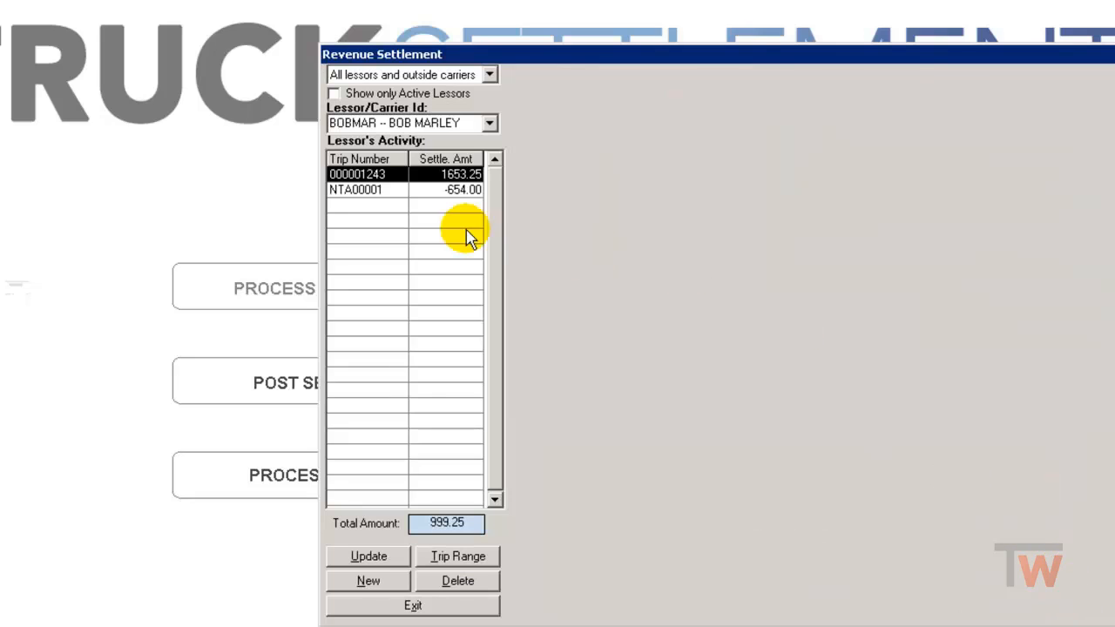